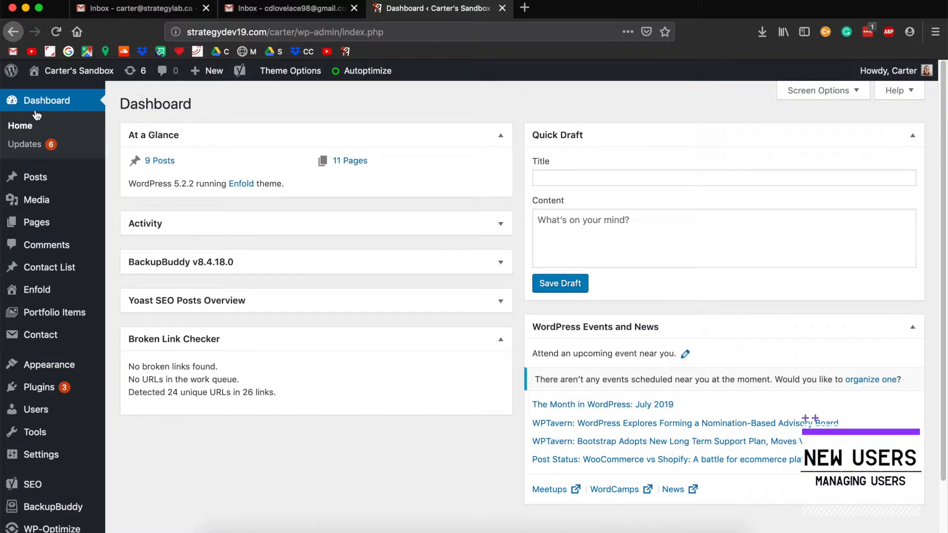
Step: Go to the All Users list from the dashboard sidebar
left_click(53, 412)
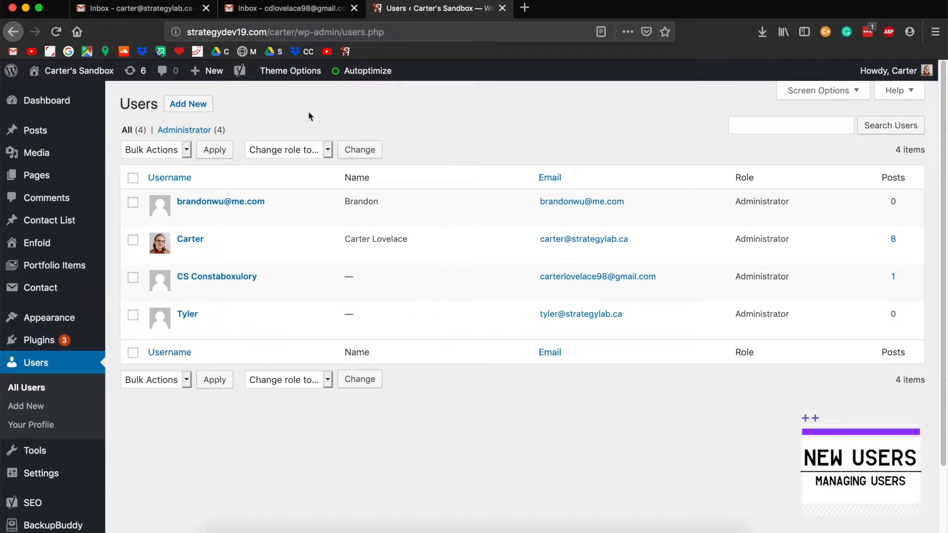
Step: Begin a new user and enter Test User as the username
left_click(186, 105)
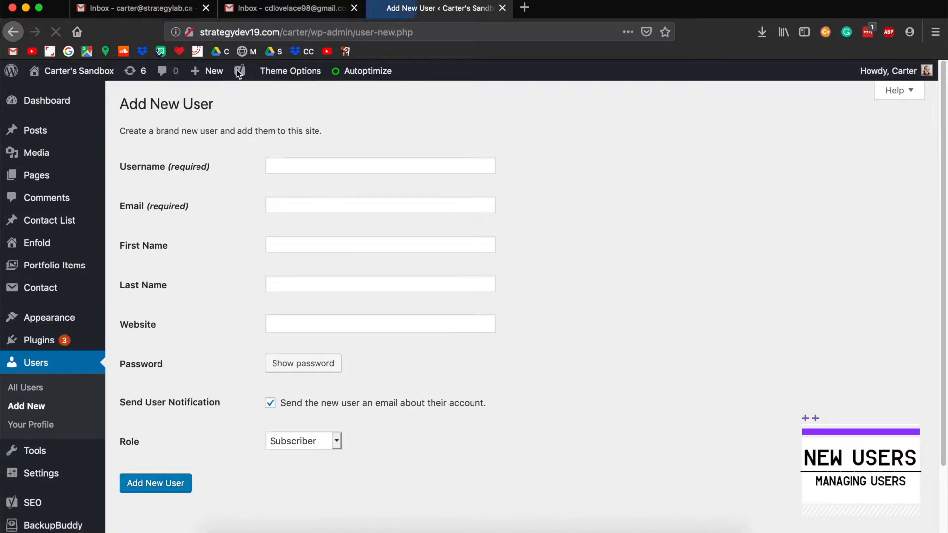
left_click(343, 165)
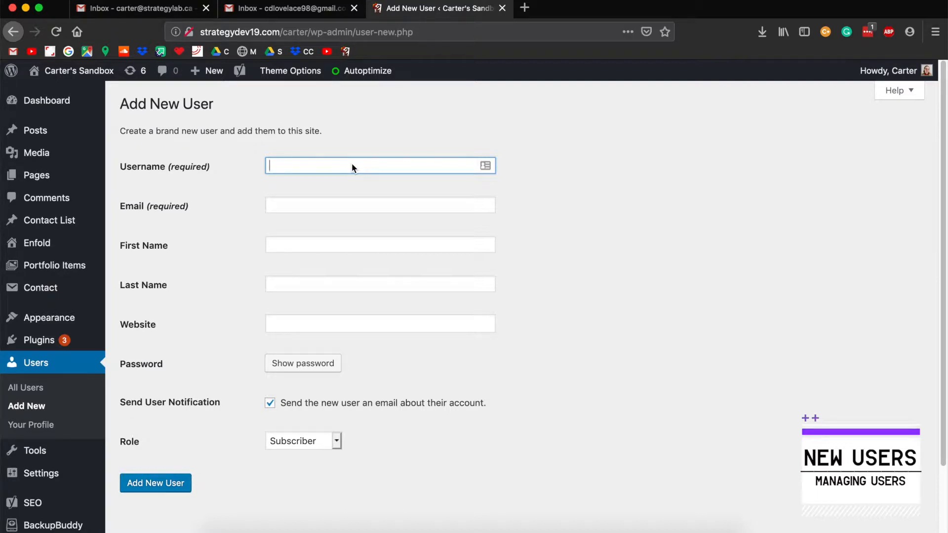
type("T")
key("Down")
key("Down")
key("Return")
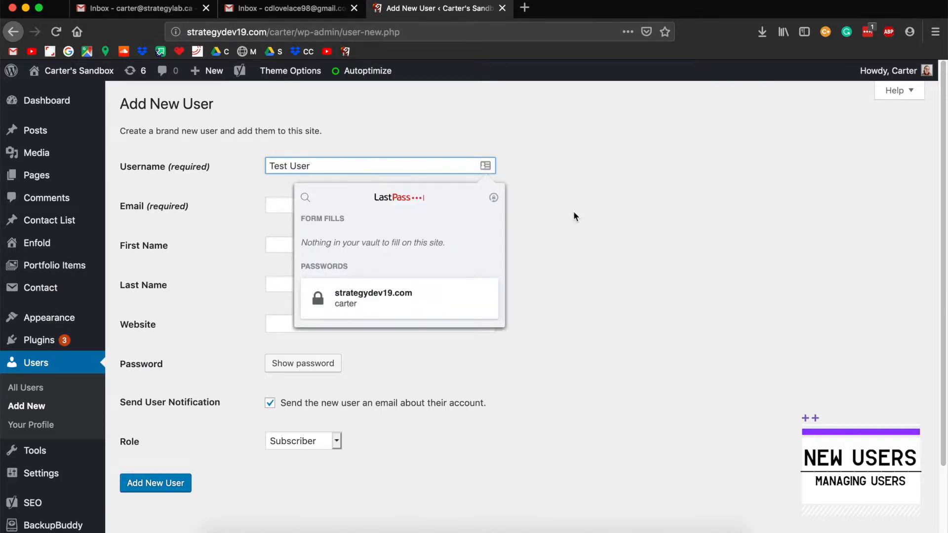
left_click(571, 217)
Step: Fill in the new user's e-mail address from the browser suggestions
left_click(299, 210)
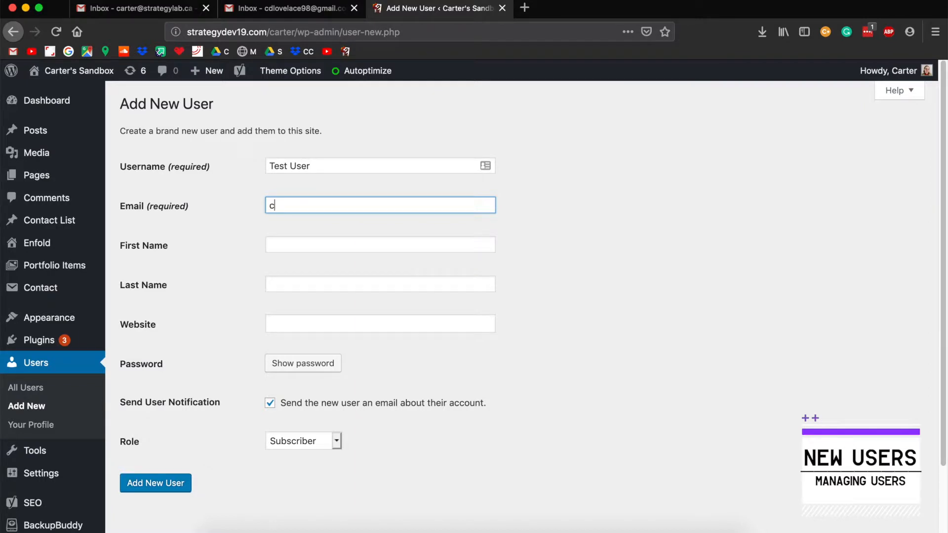
type("cdl")
left_click(396, 233)
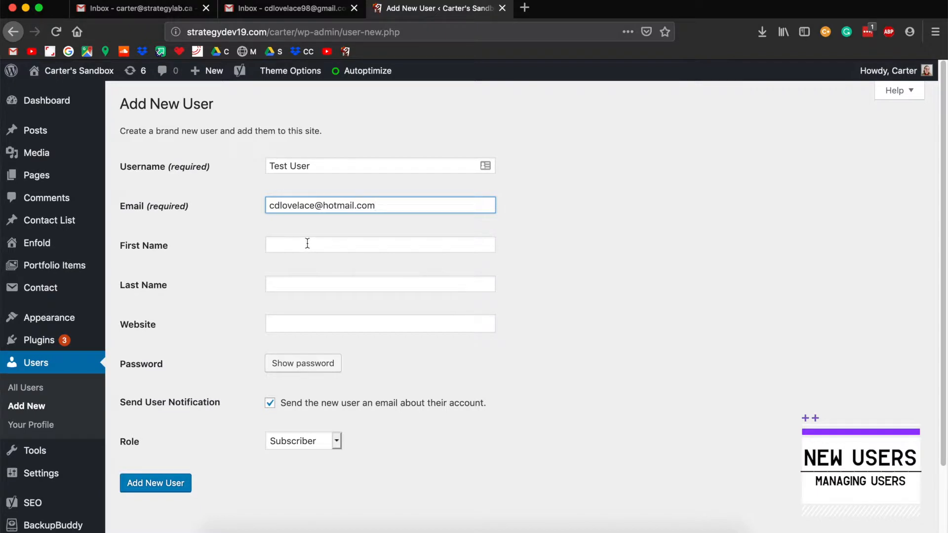
left_click(329, 246)
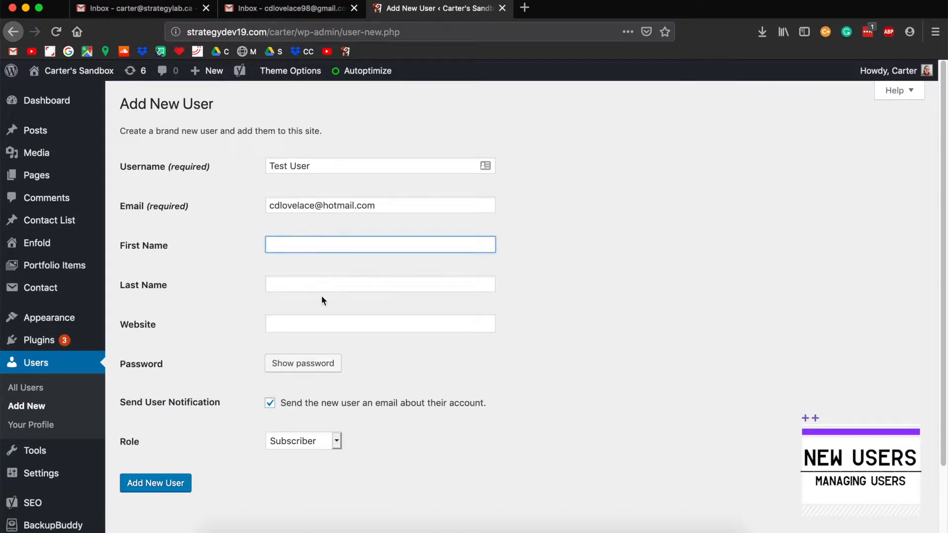
left_click(292, 322)
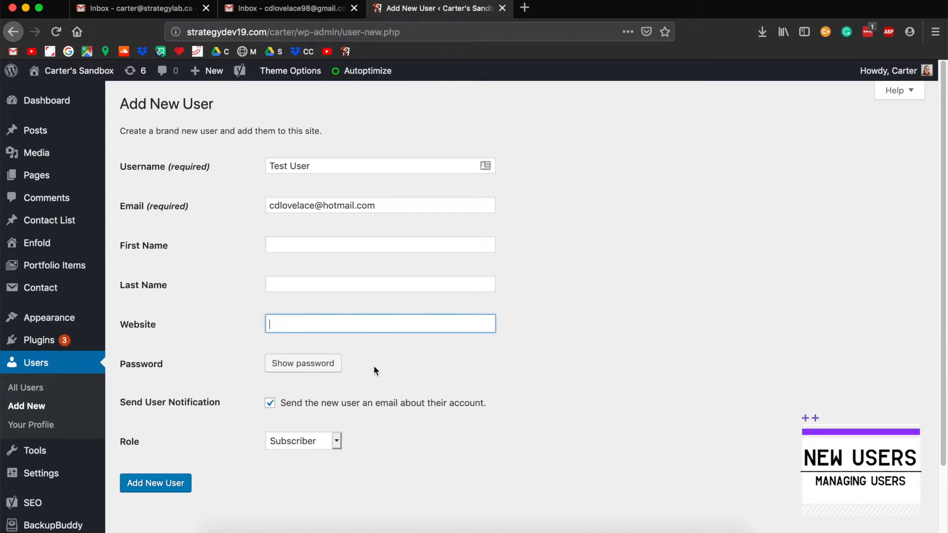
scroll(208, 363, "down", 1)
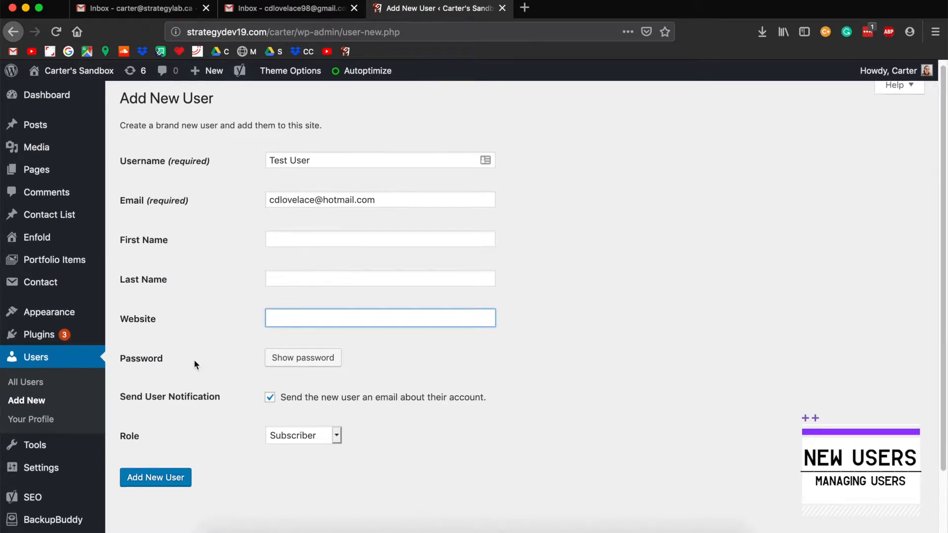
Step: Replace the generated password with a custom weak one and confirm allowing it
left_click(297, 356)
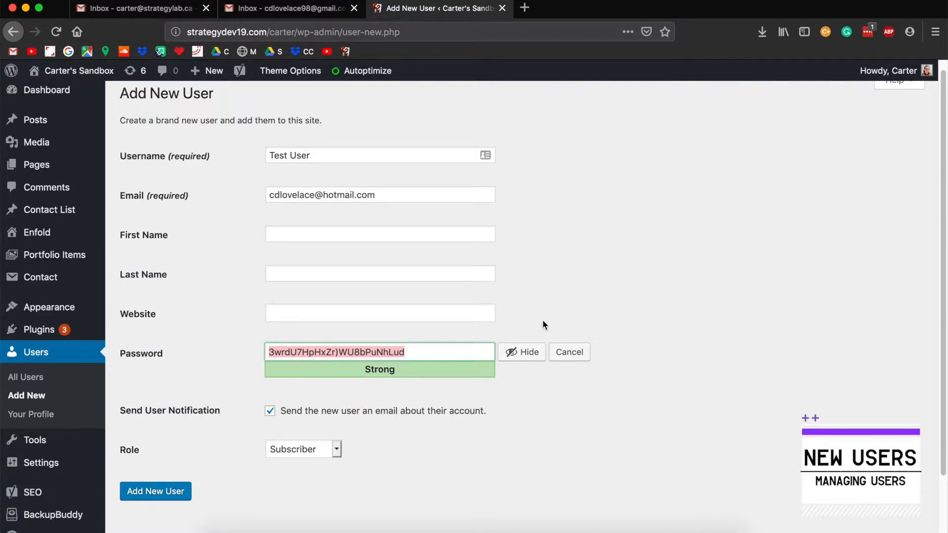
type("password-1")
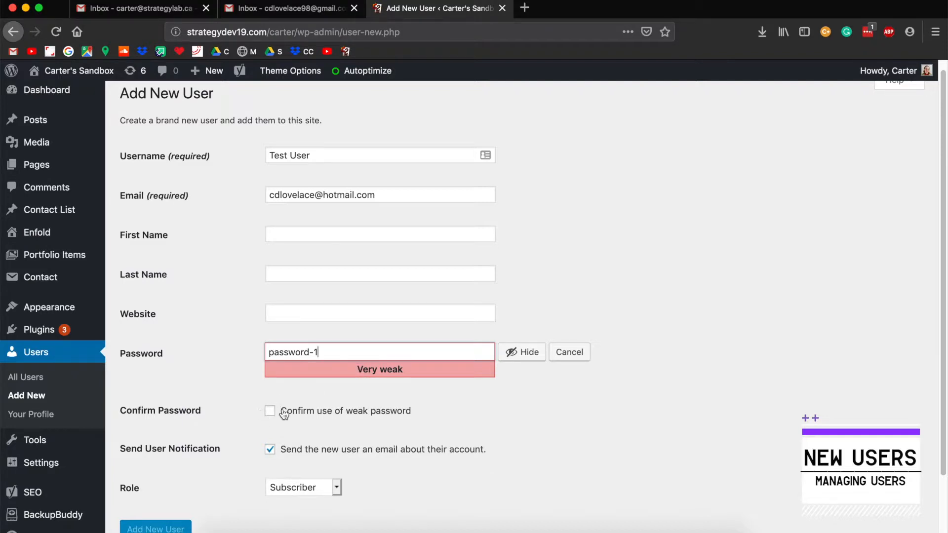
left_click(270, 415)
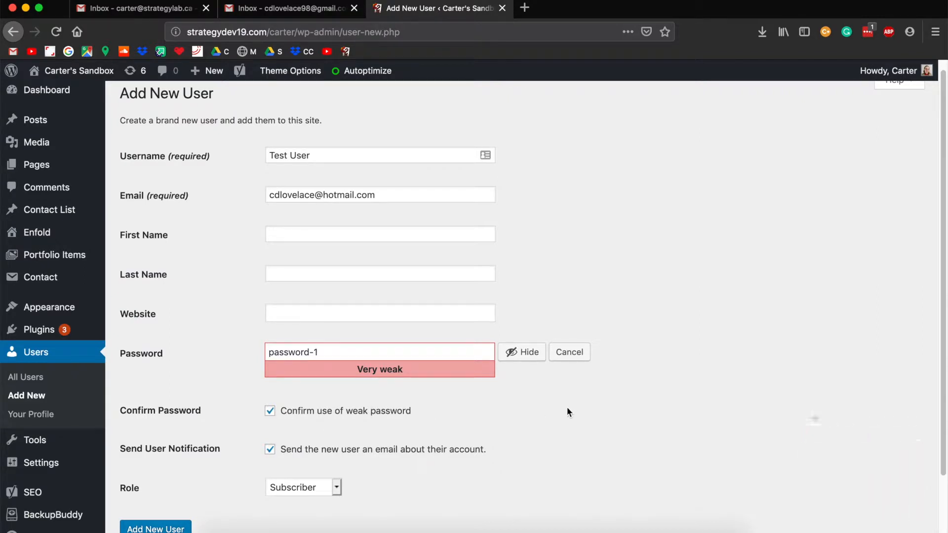
Step: Try the Subscriber, Contributor and Author roles in turn, finishing on Editor
left_click(321, 488)
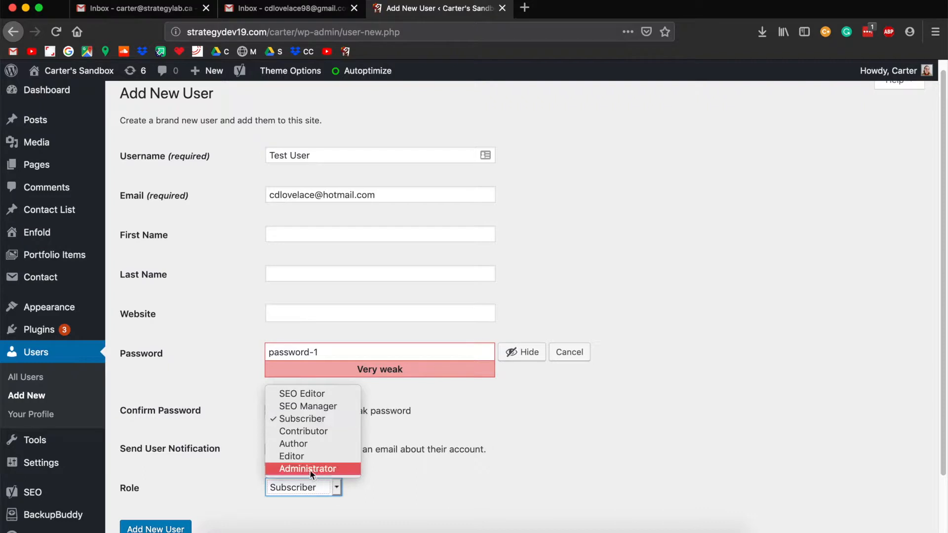
scroll(455, 474, "down", 2)
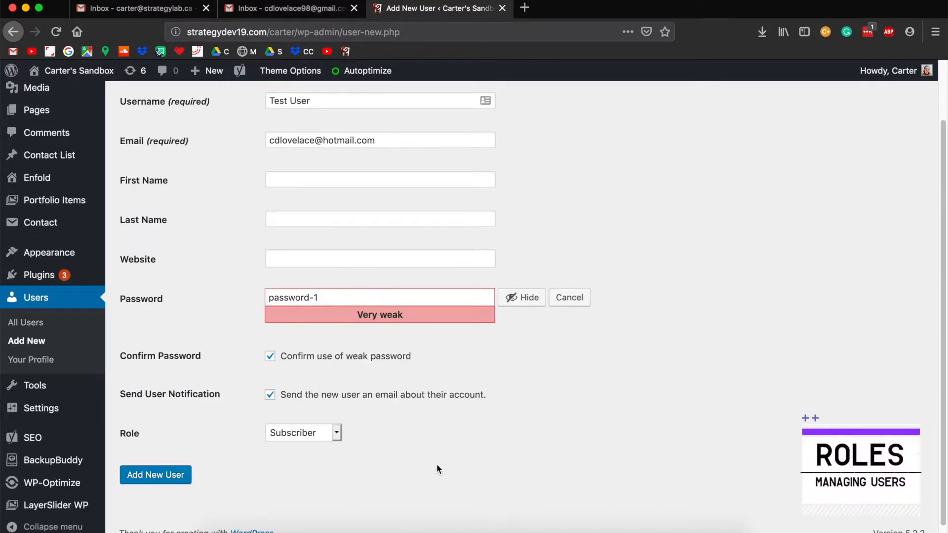
left_click(309, 447)
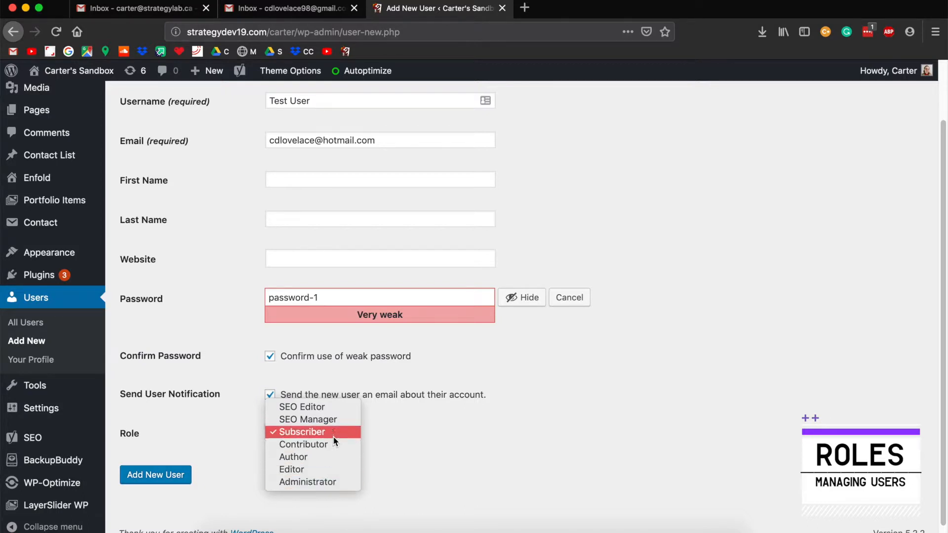
left_click(296, 432)
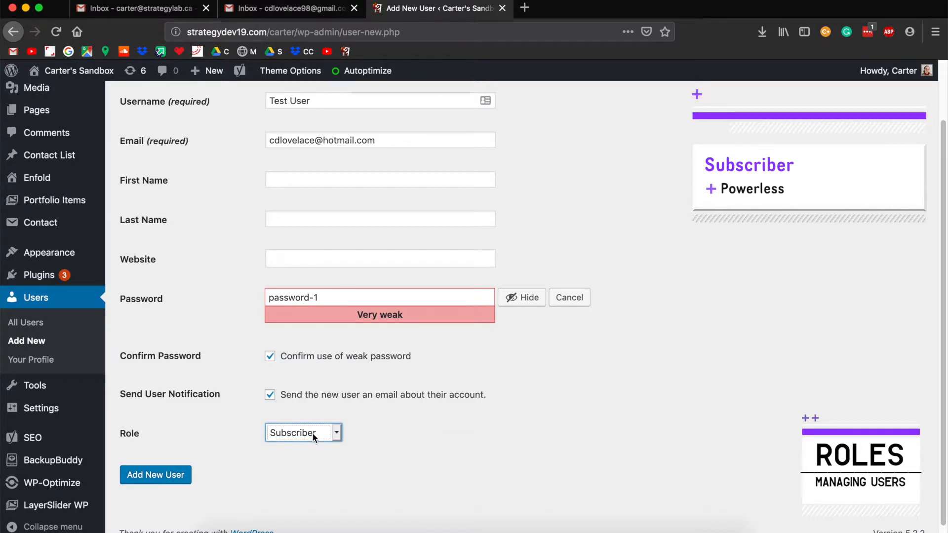
left_click(317, 436)
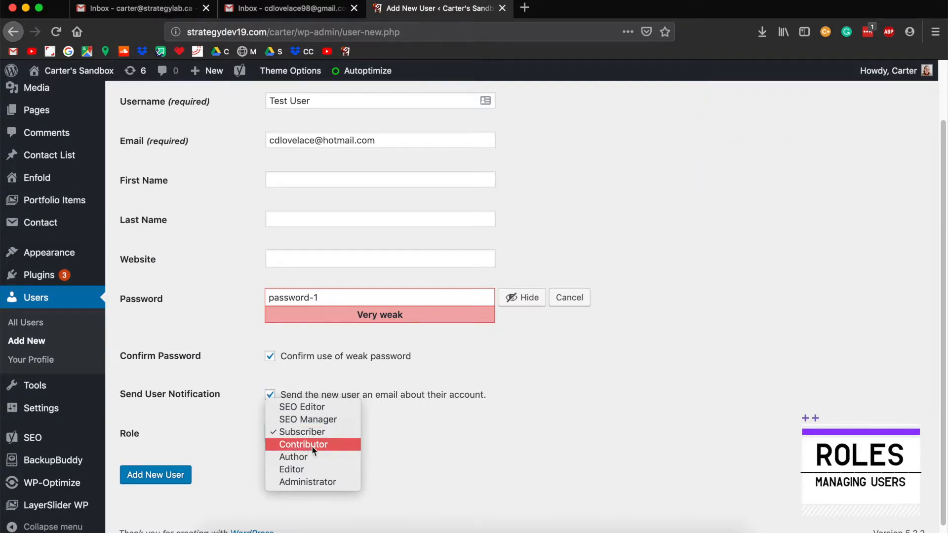
left_click(313, 447)
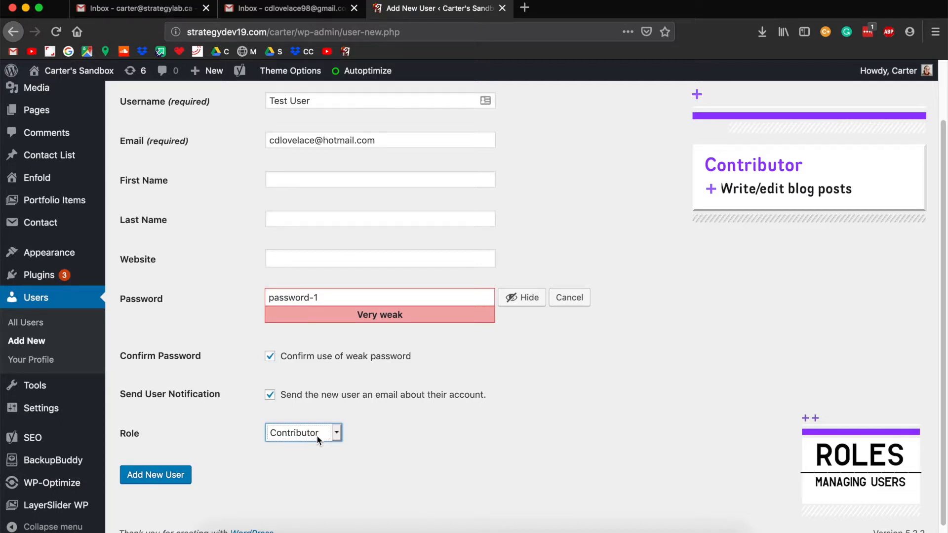
left_click(316, 435)
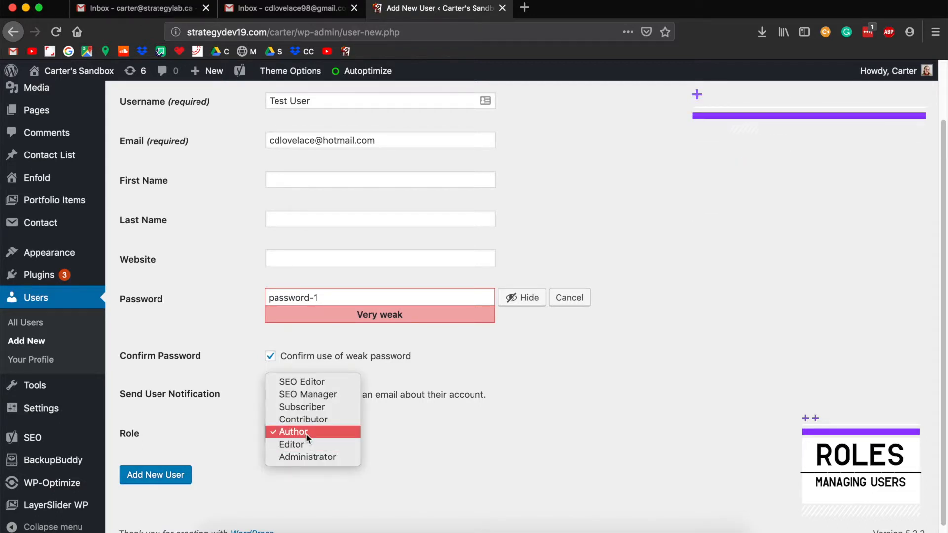
left_click(304, 434)
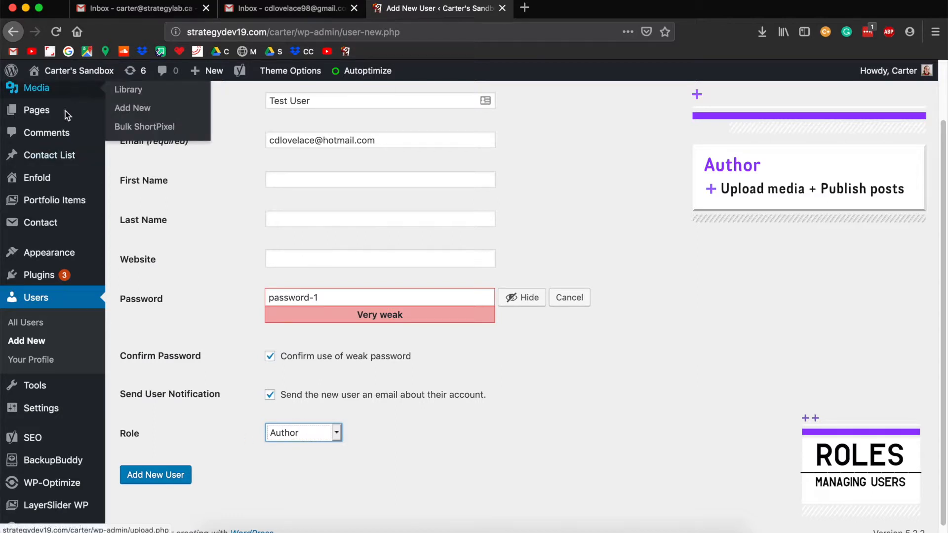
left_click(285, 433)
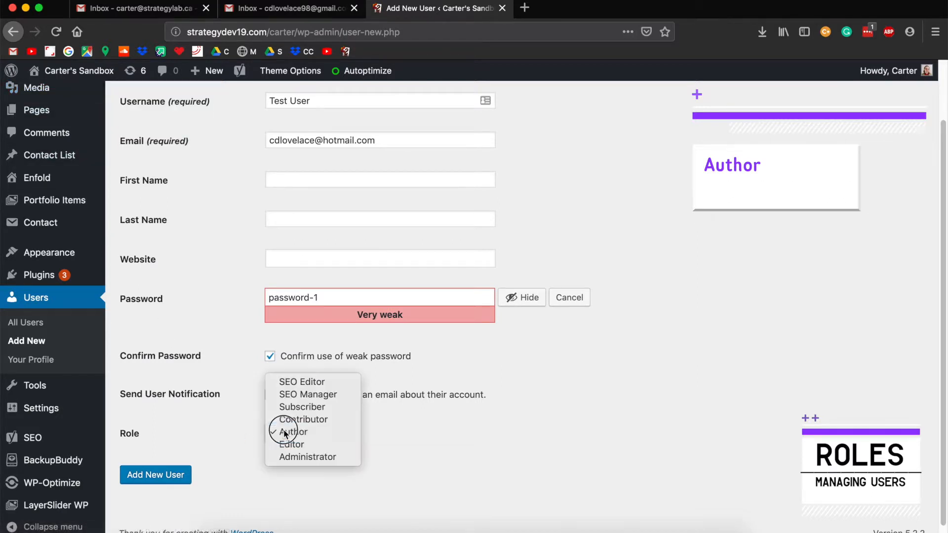
left_click(306, 446)
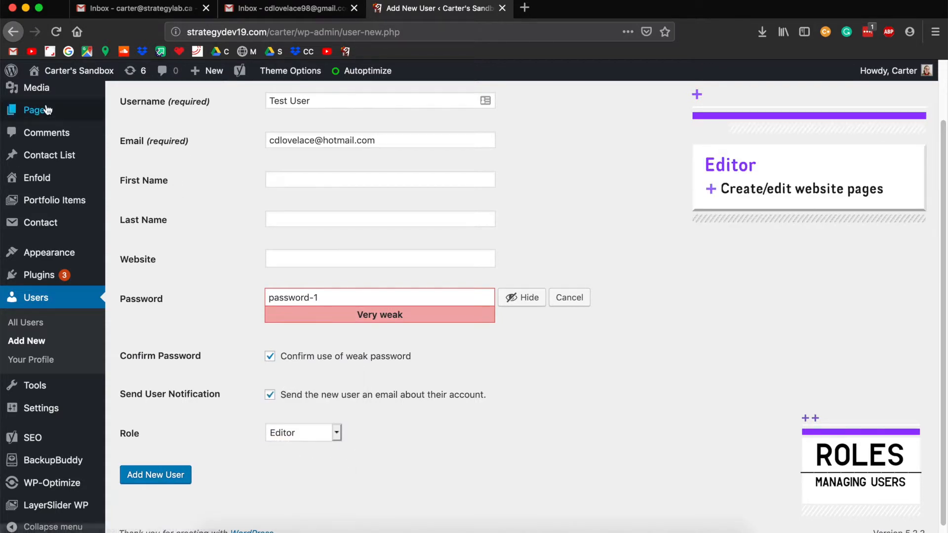
mouse_move(49, 112)
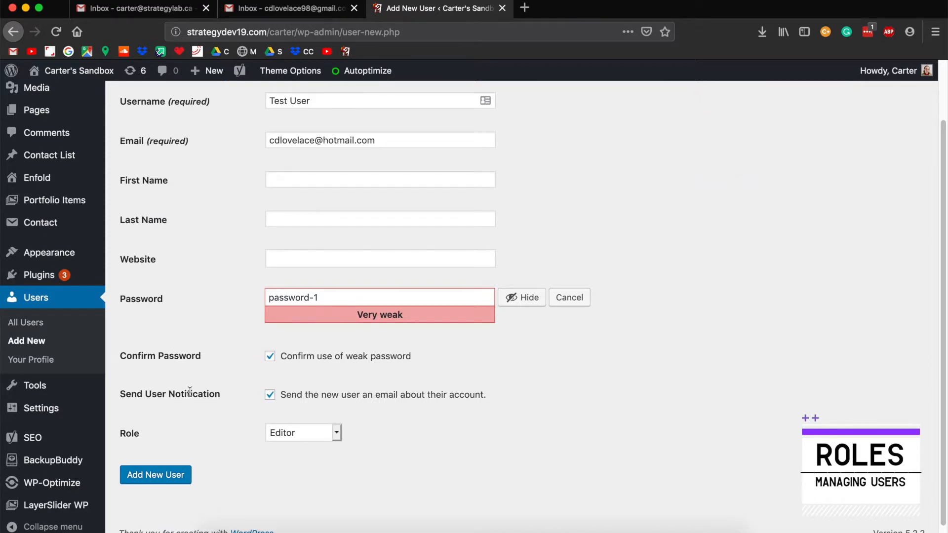
Step: Switch the role to Administrator and create Test User, declining the browser's save-login prompt
left_click(296, 435)
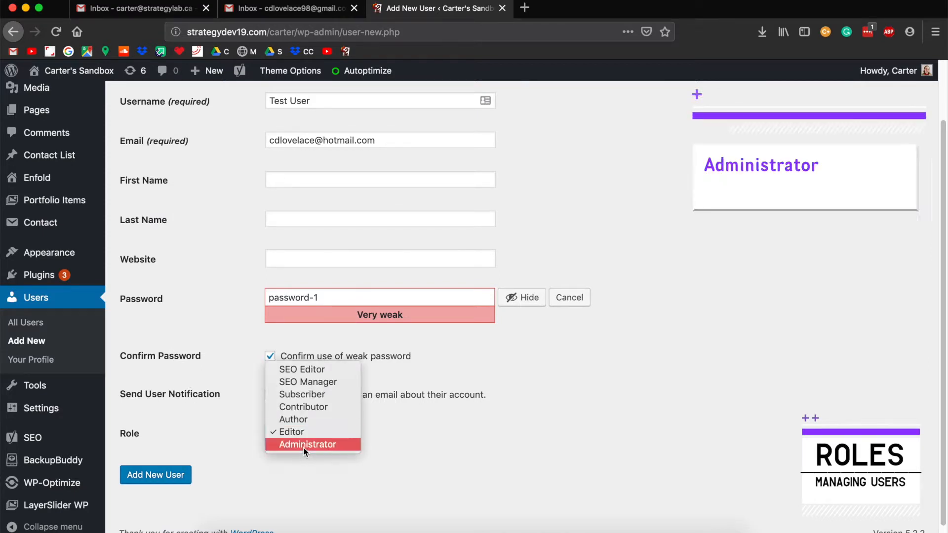
left_click(303, 447)
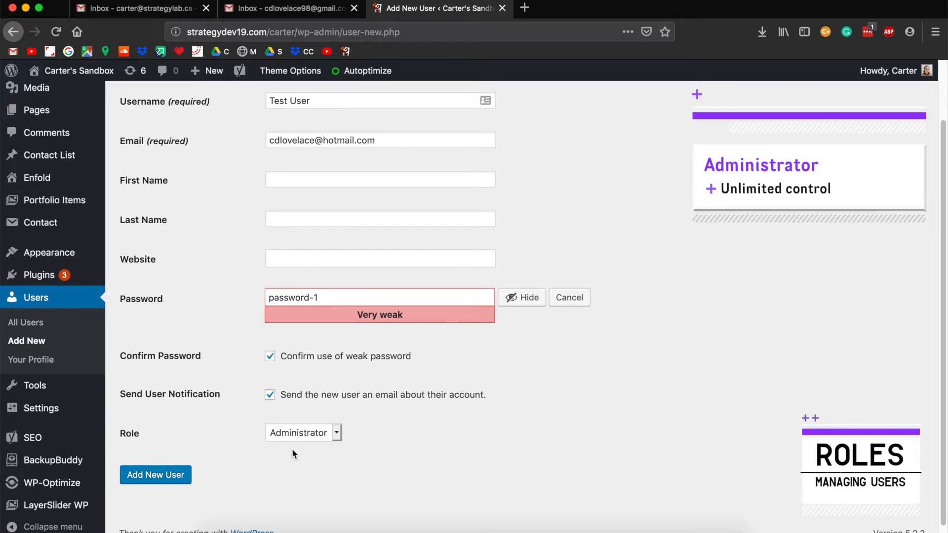
scroll(358, 461, "up", 1)
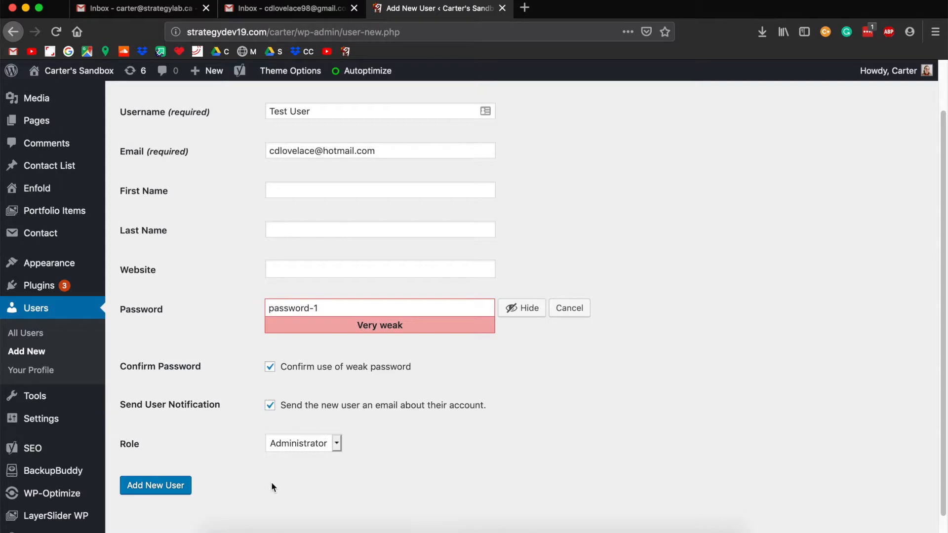
left_click(134, 485)
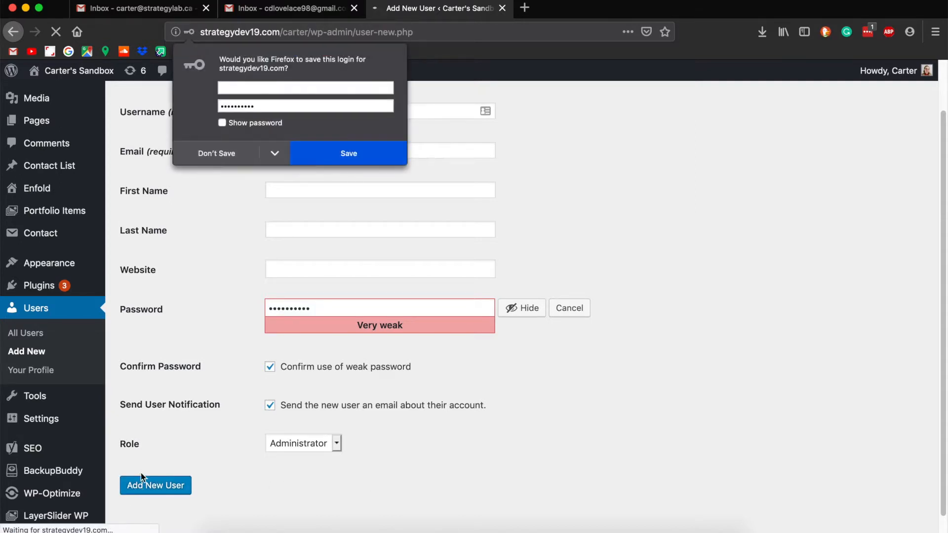
left_click(223, 153)
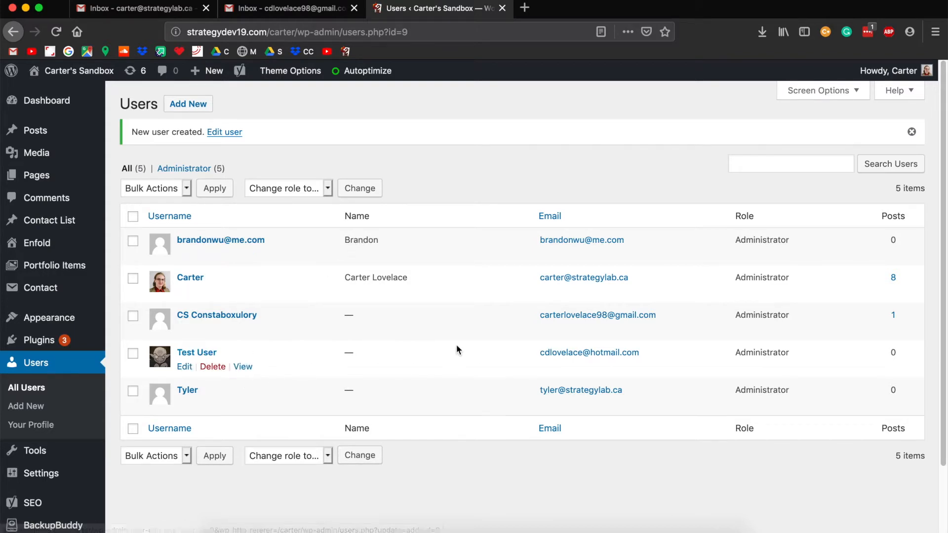
left_click(275, 12)
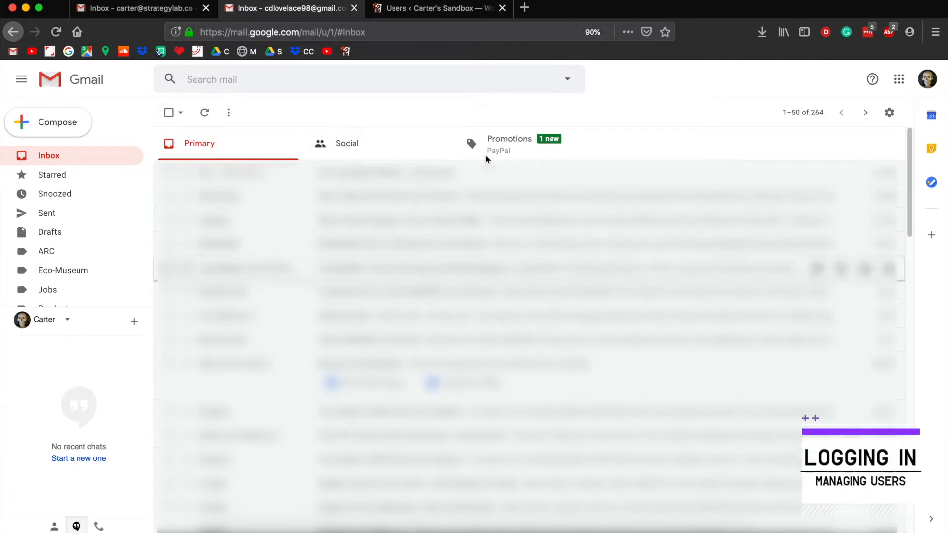
Step: Find the WordPress Login Details email in Gmail's Spam folder and open it
scroll(81, 163, "down", 3)
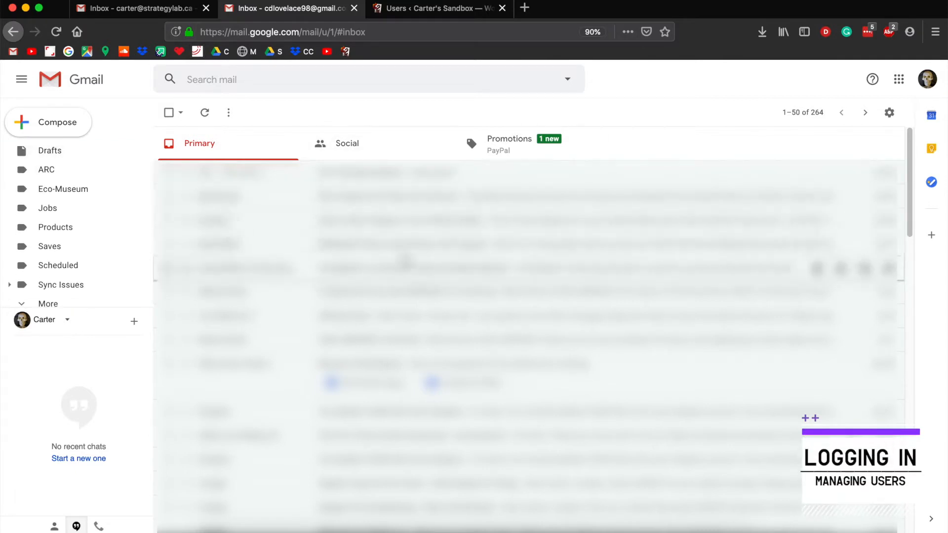
scroll(94, 227, "down", 1)
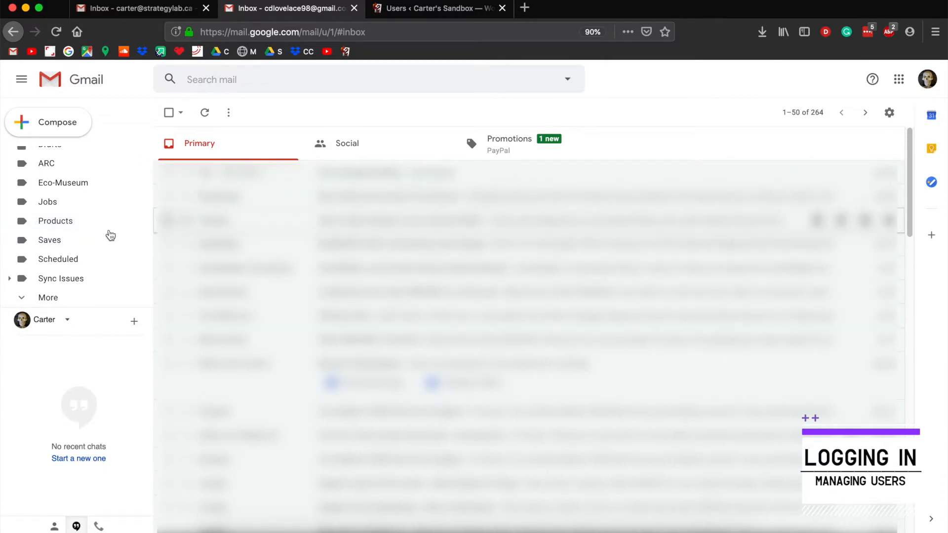
scroll(61, 284, "down", 5)
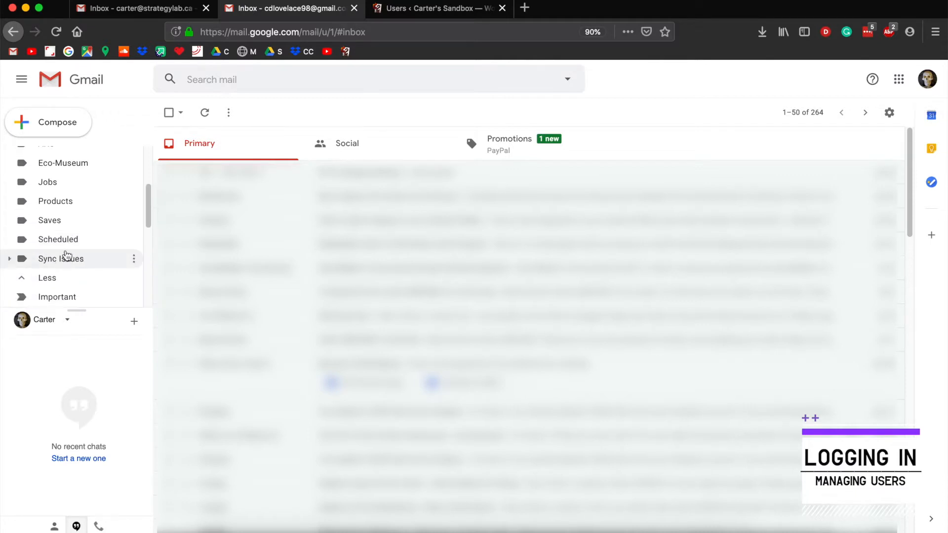
left_click(53, 277)
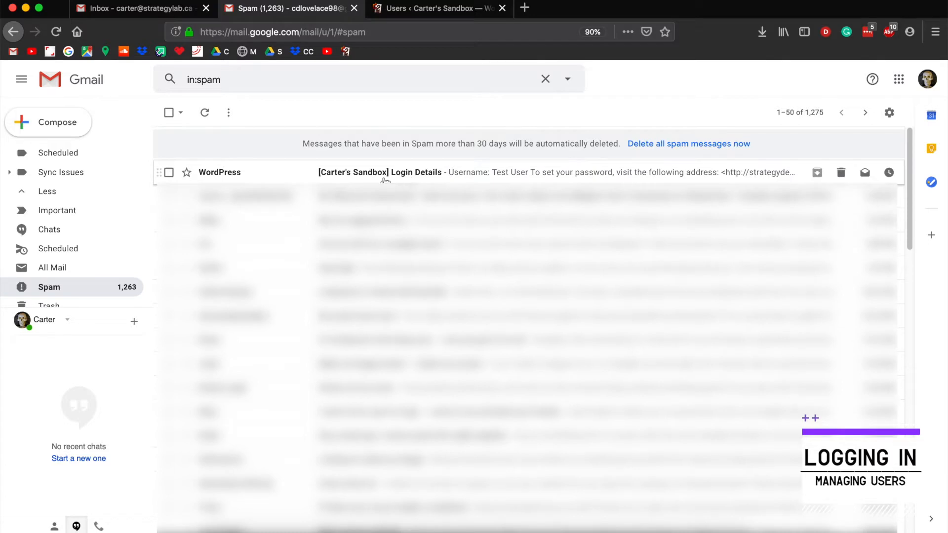
left_click(367, 177)
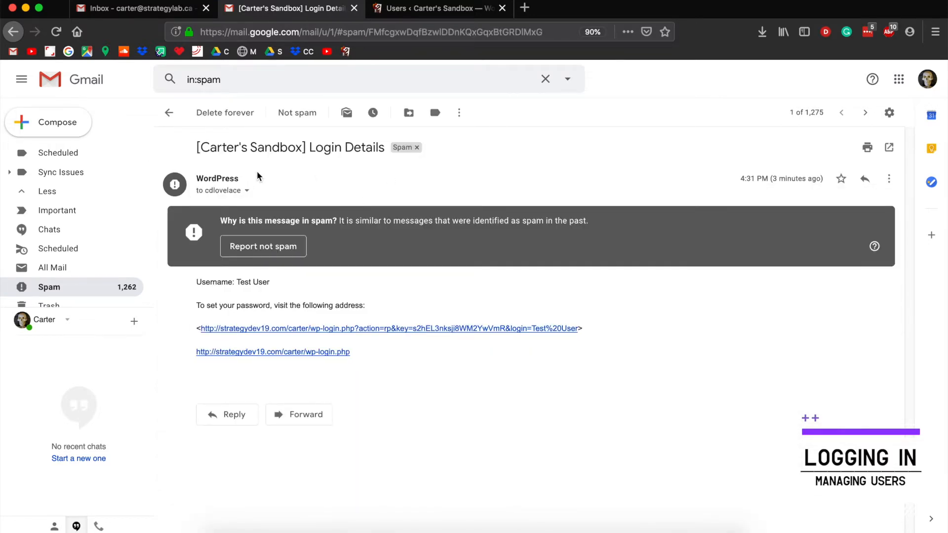
Step: Mark the Login Details email not spam, reopen it from Inbox, and follow its set-password link
left_click(272, 247)
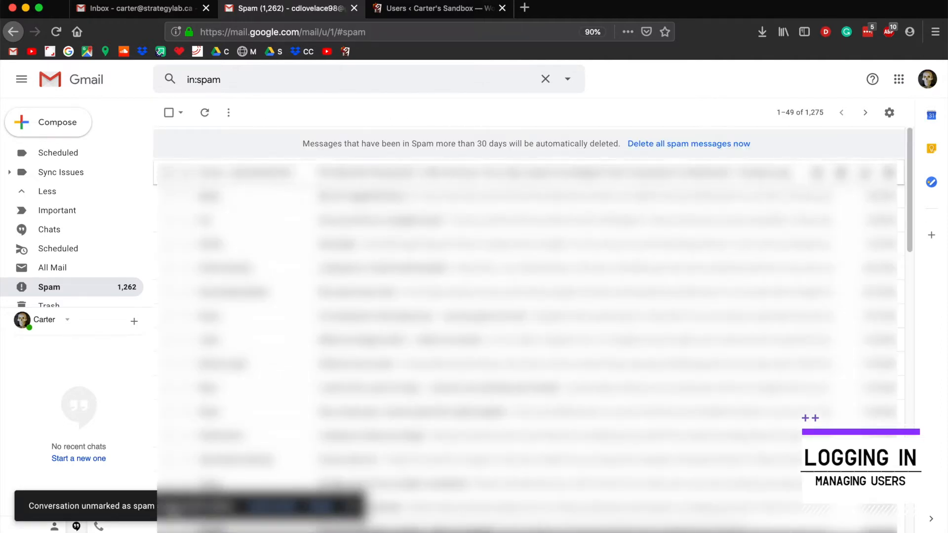
scroll(52, 164, "up", 5)
left_click(51, 163)
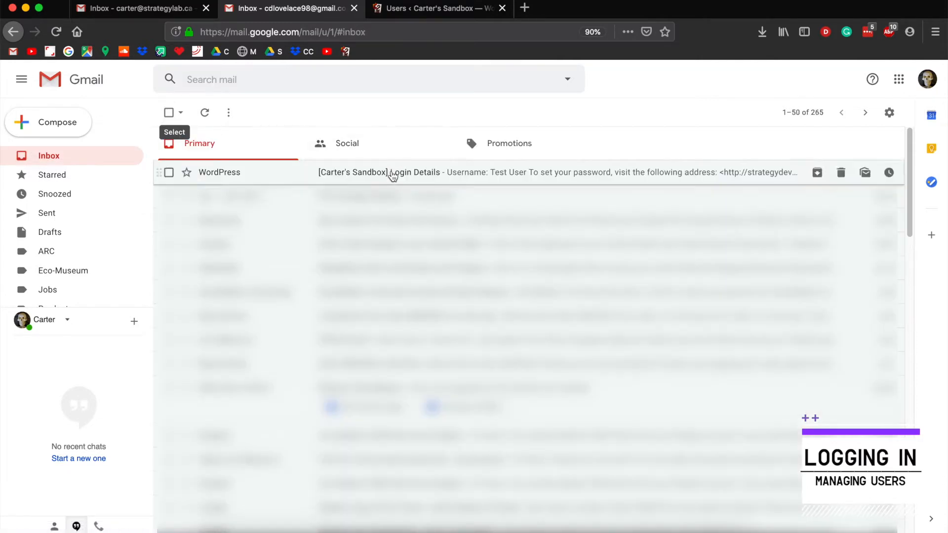
left_click(393, 173)
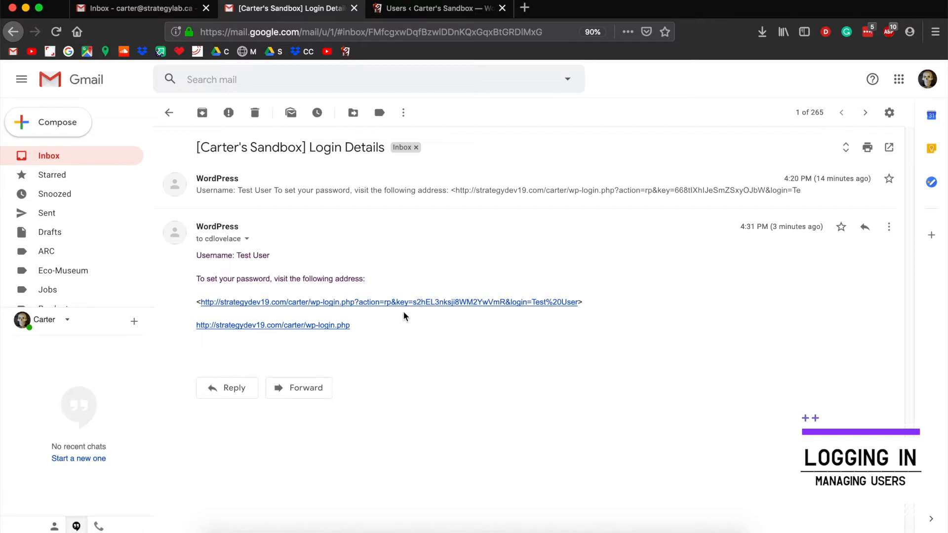
left_click(281, 304)
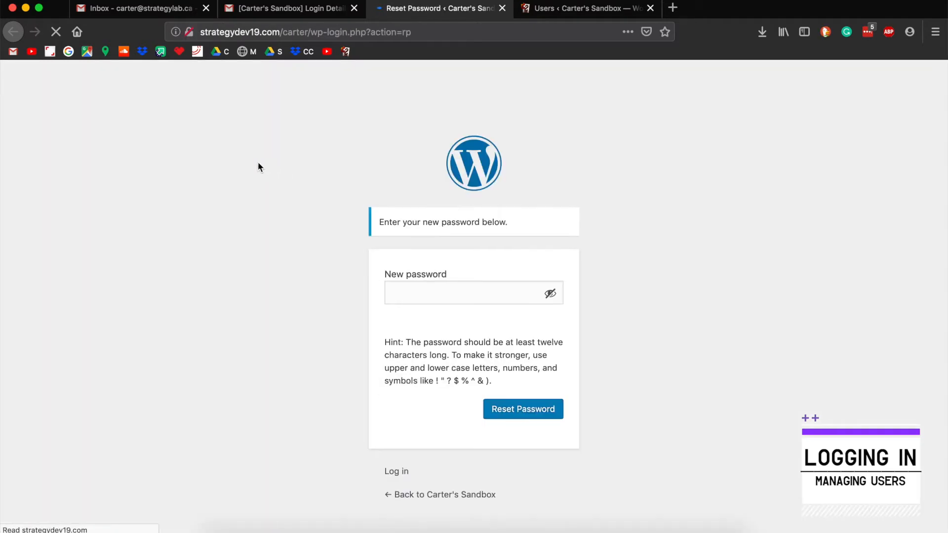
Step: Swap the suggested password for a new weak one, confirm its use, and reset
triple_click(419, 293)
key("BackSpace")
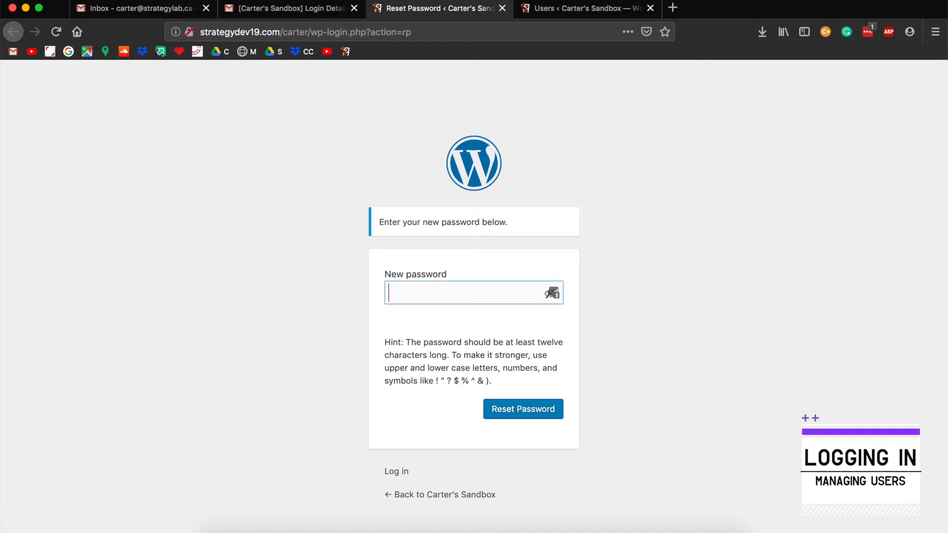
type("test-password")
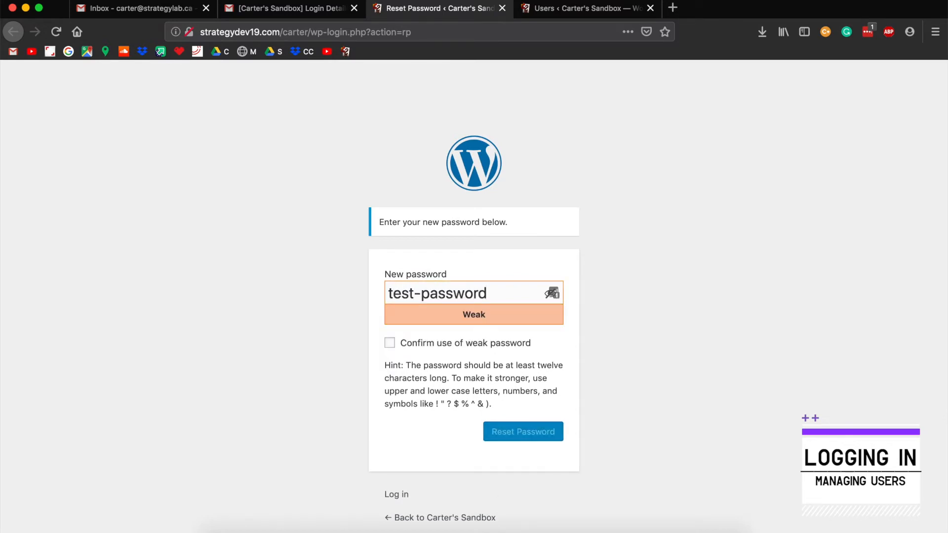
left_click(434, 343)
left_click(526, 439)
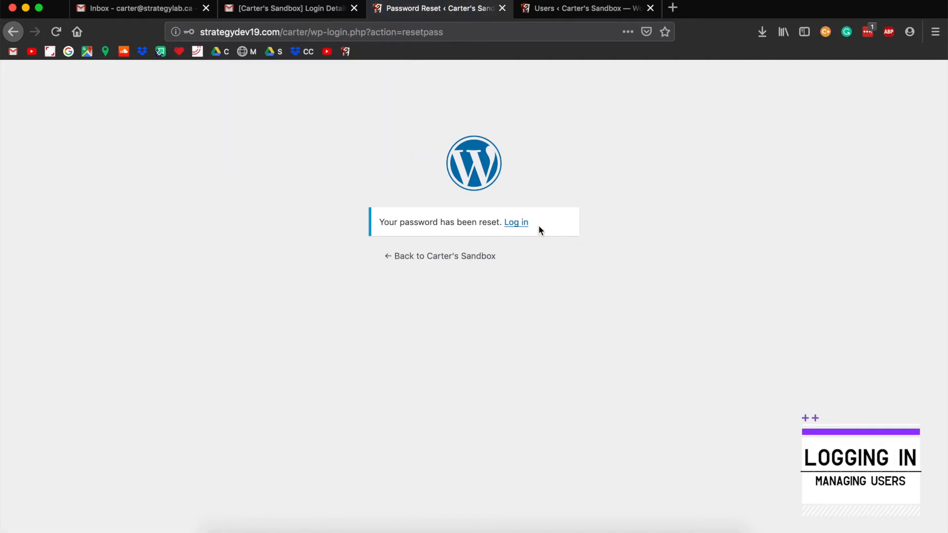
Step: Log in as Test User with the new password and open another administrator's profile from Users
left_click(513, 222)
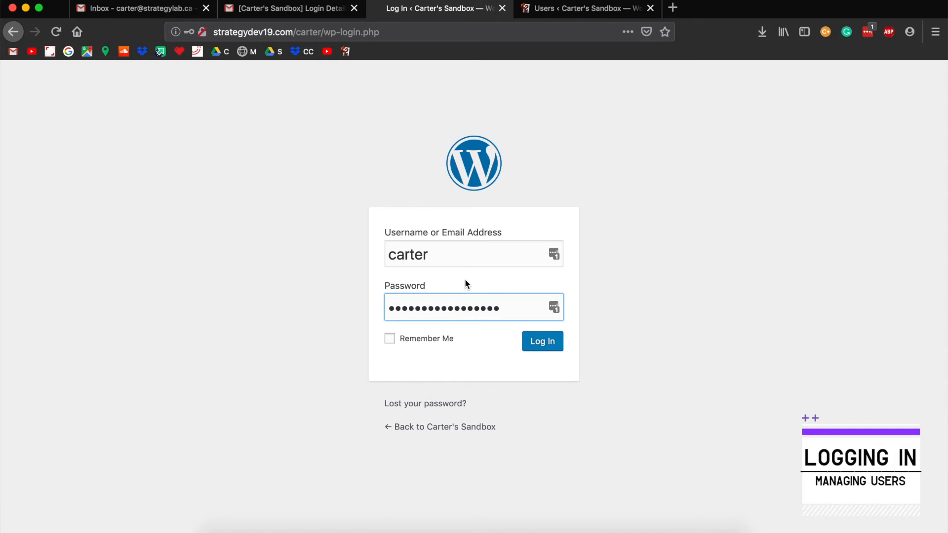
double_click(450, 255)
type("Test User")
left_click(289, 224)
double_click(449, 302)
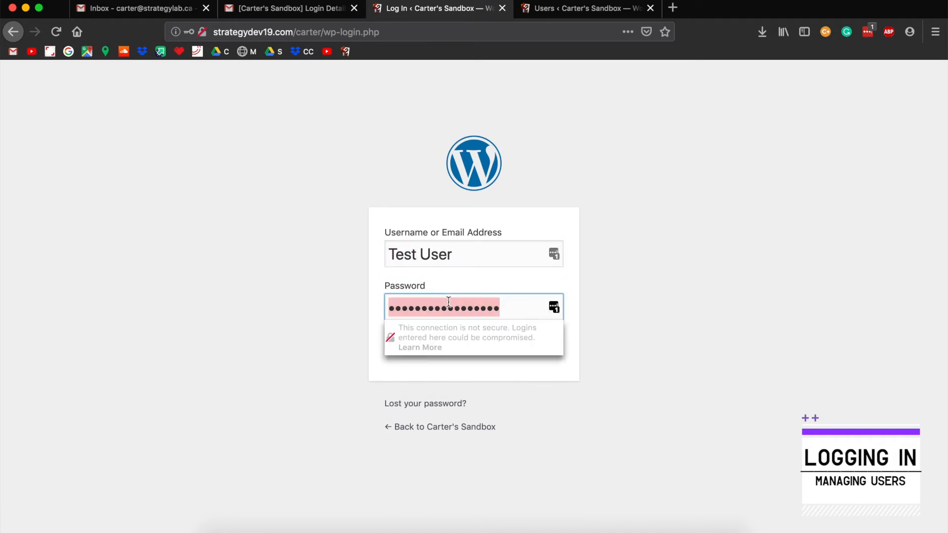
type("•••")
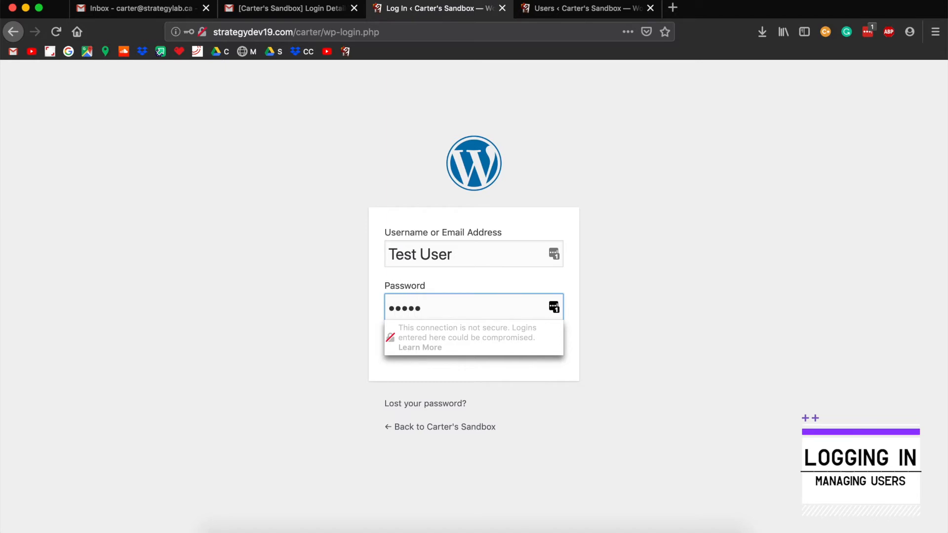
type("••••••••••")
left_click(365, 268)
left_click(562, 353)
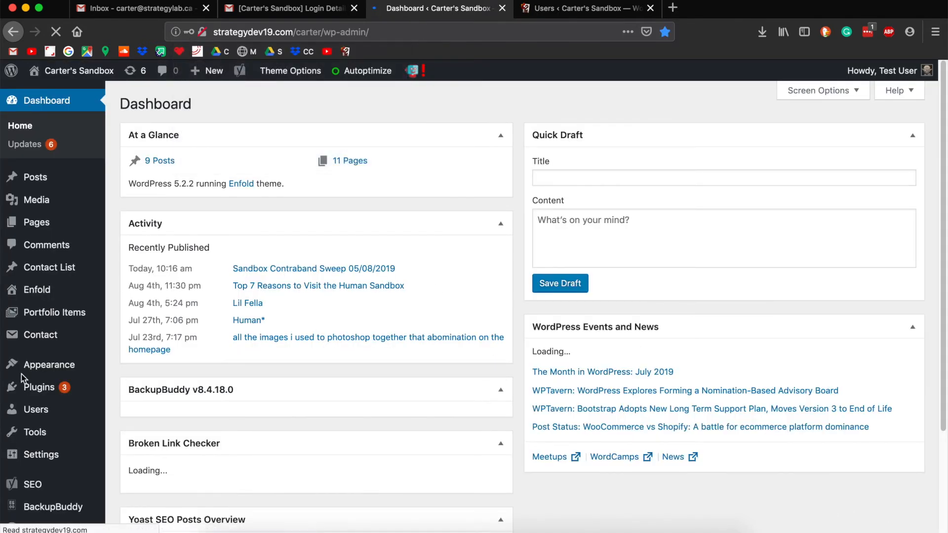
left_click(51, 412)
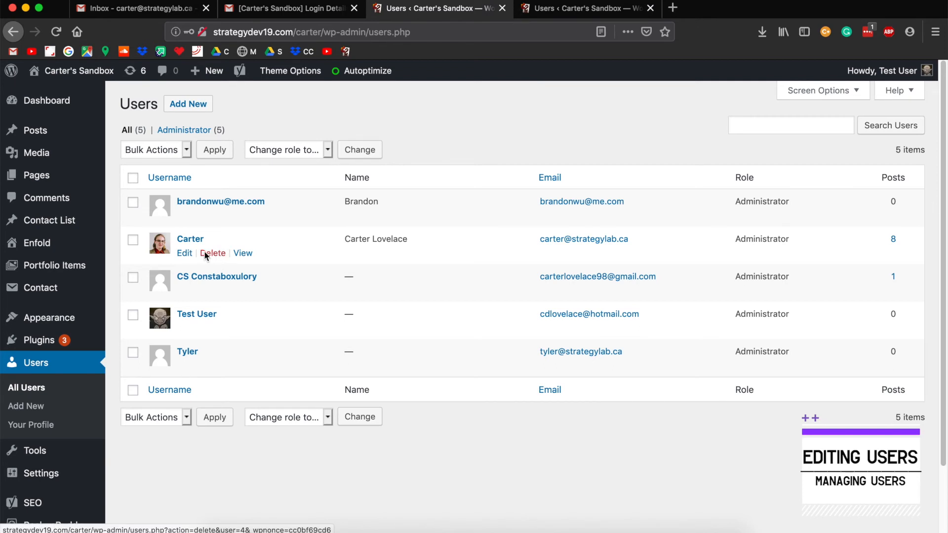
left_click(187, 255)
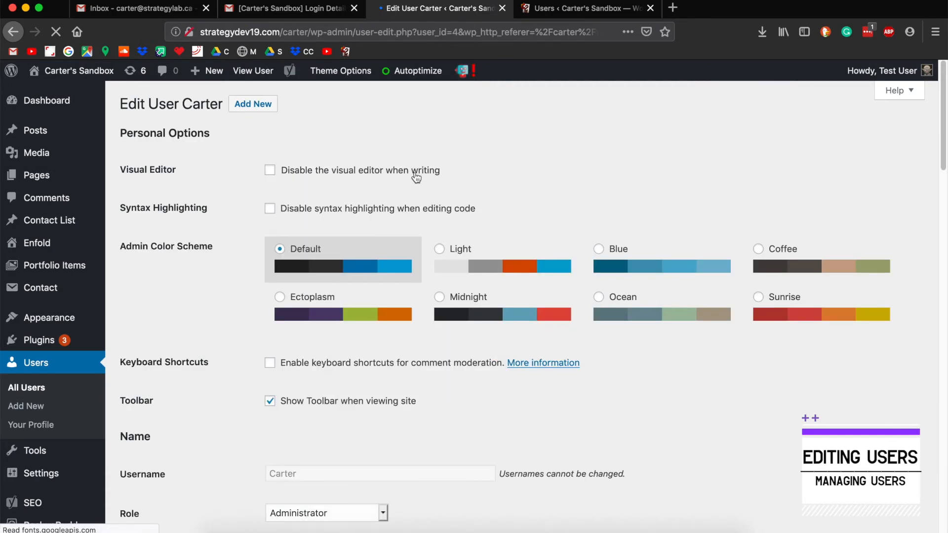
scroll(416, 177, "down", 7)
left_click_drag(313, 182, 259, 186)
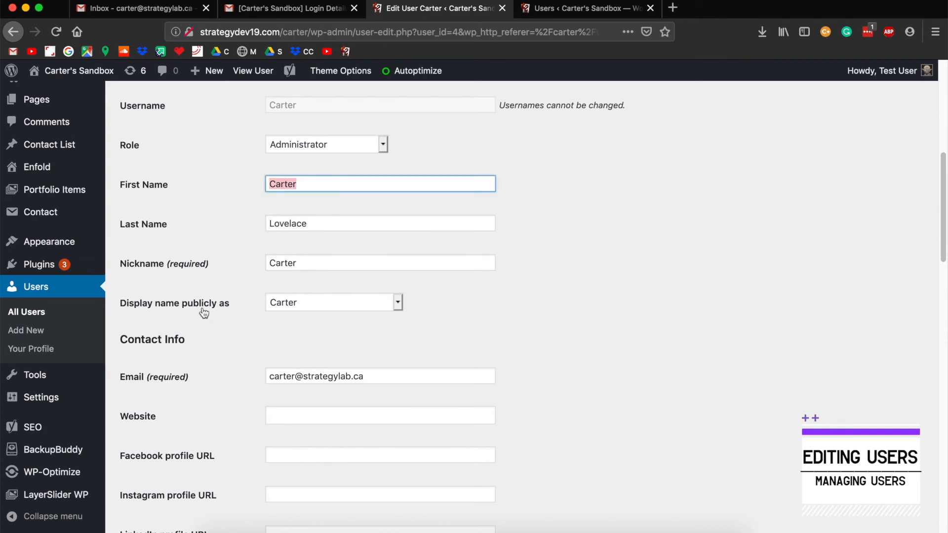
left_click(285, 307)
left_click(284, 304)
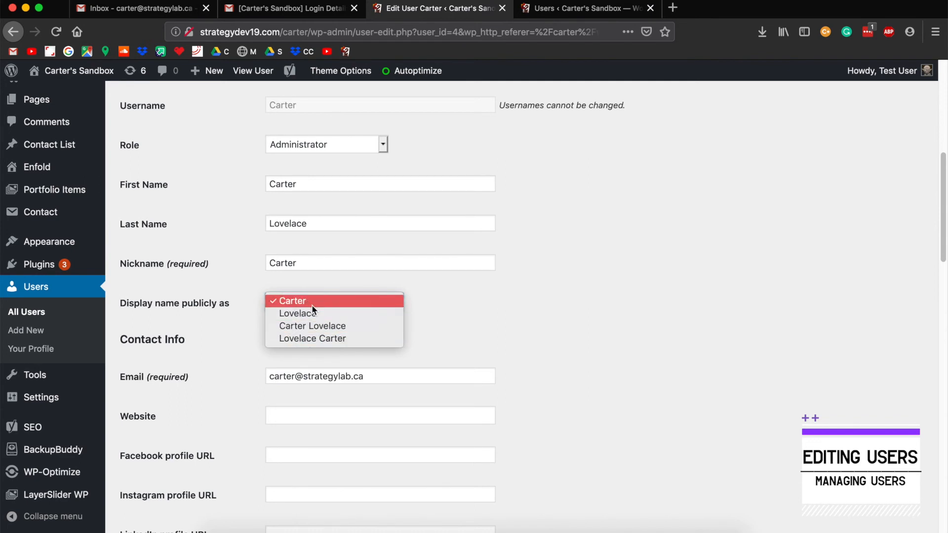
left_click(481, 324)
scroll(483, 316, "down", 5)
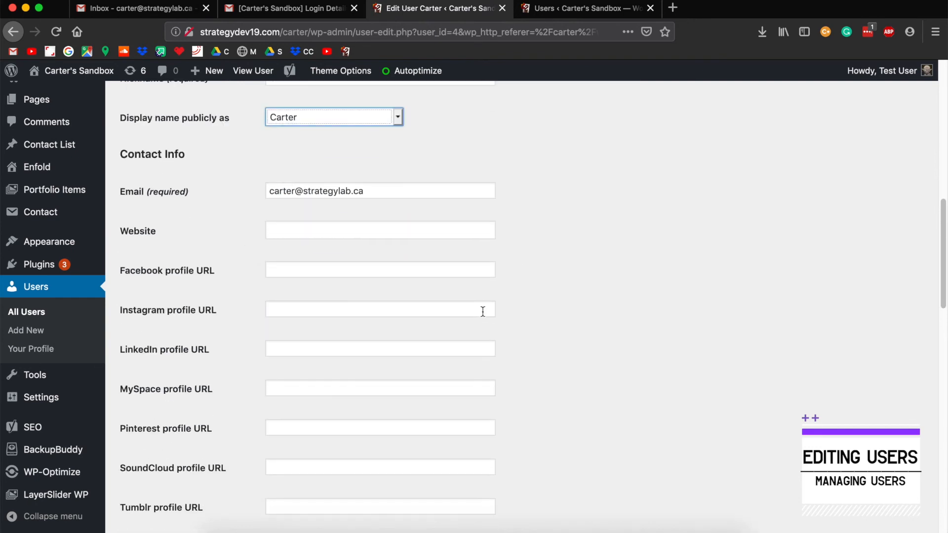
scroll(297, 247, "down", 7)
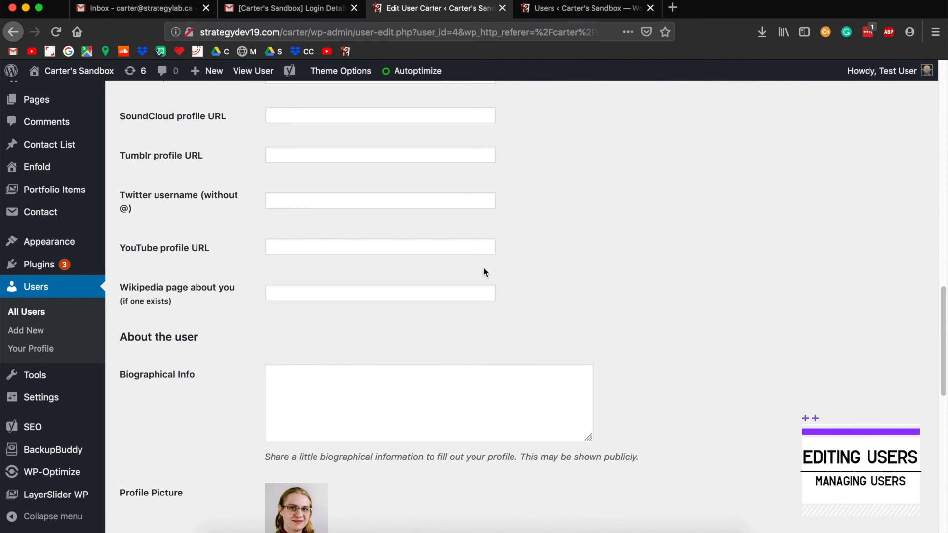
scroll(434, 339, "up", 2)
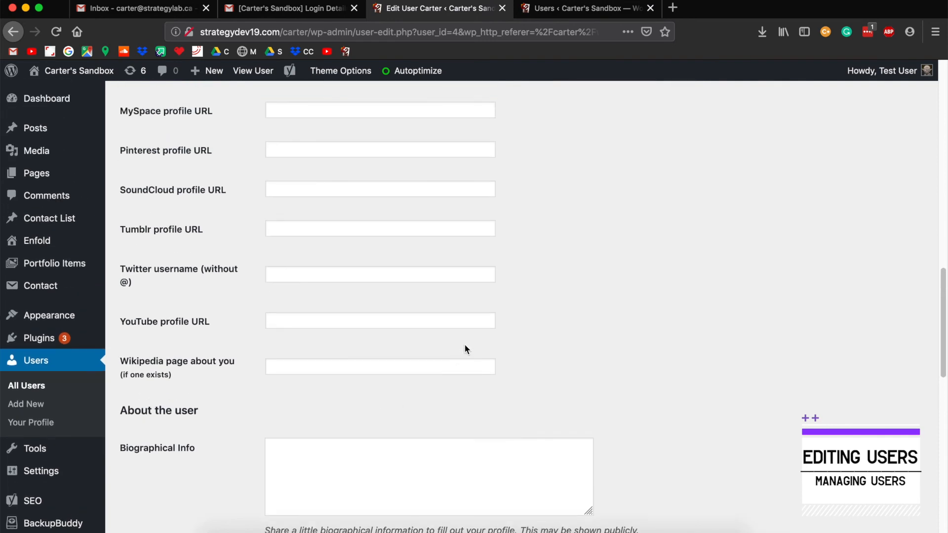
scroll(559, 366, "up", 1)
scroll(559, 363, "up", 10)
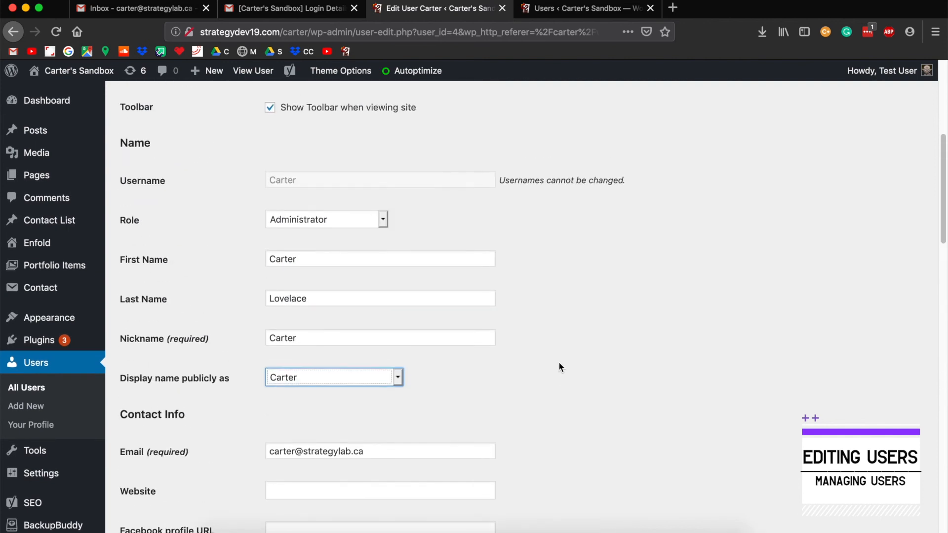
scroll(559, 362, "down", 20)
scroll(560, 365, "down", 4)
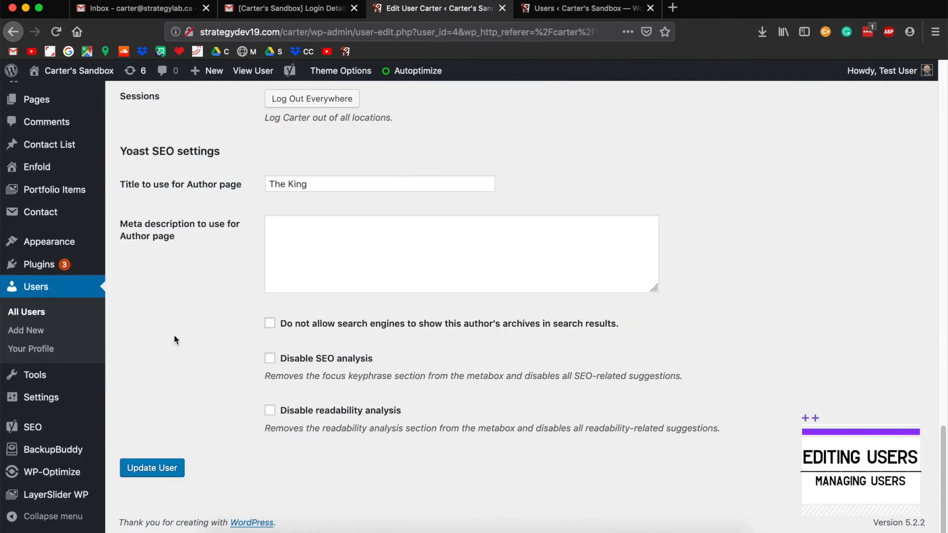
left_click(149, 465)
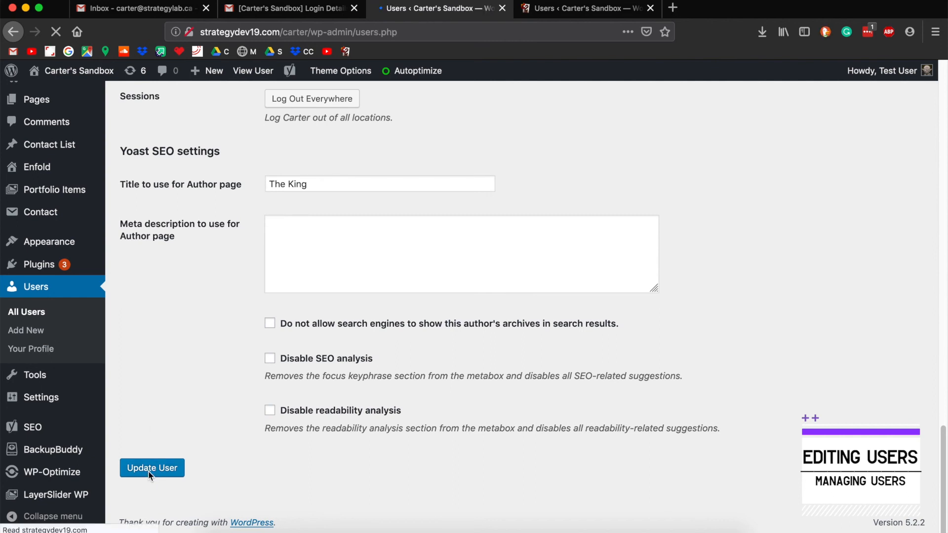